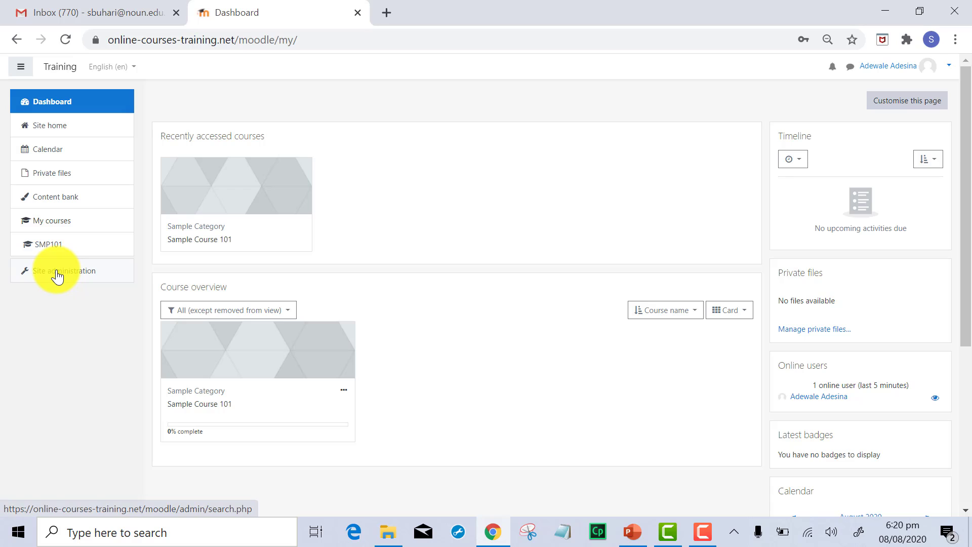
# Open the Define roles page under the user permissions in Site administration to review the available roles
pyautogui.click(57, 277)
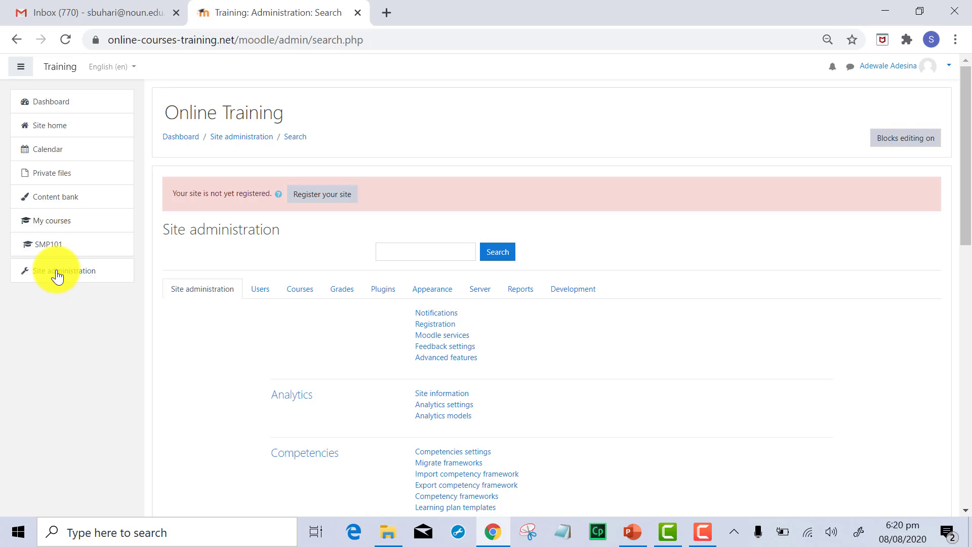
pyautogui.click(260, 293)
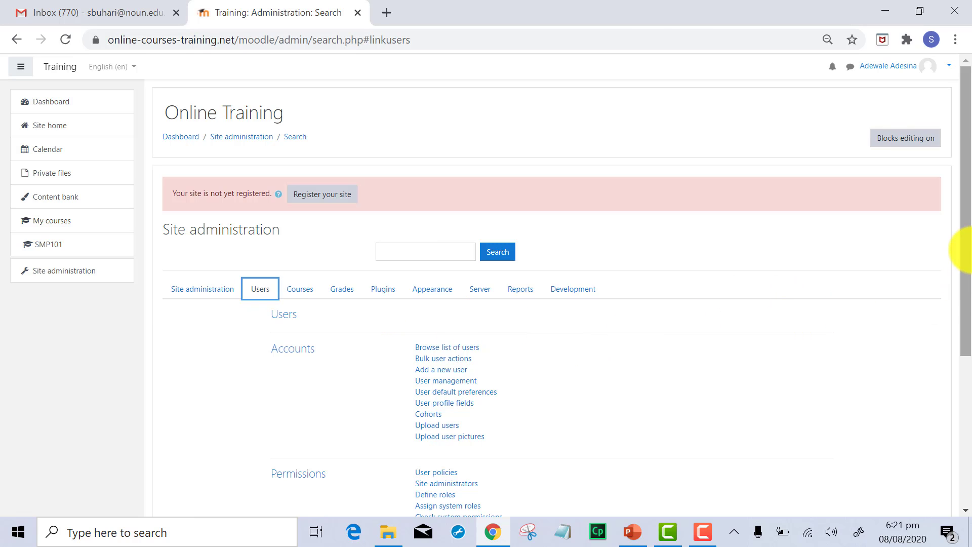
pyautogui.moveTo(967, 208); pyautogui.dragTo(970, 323)
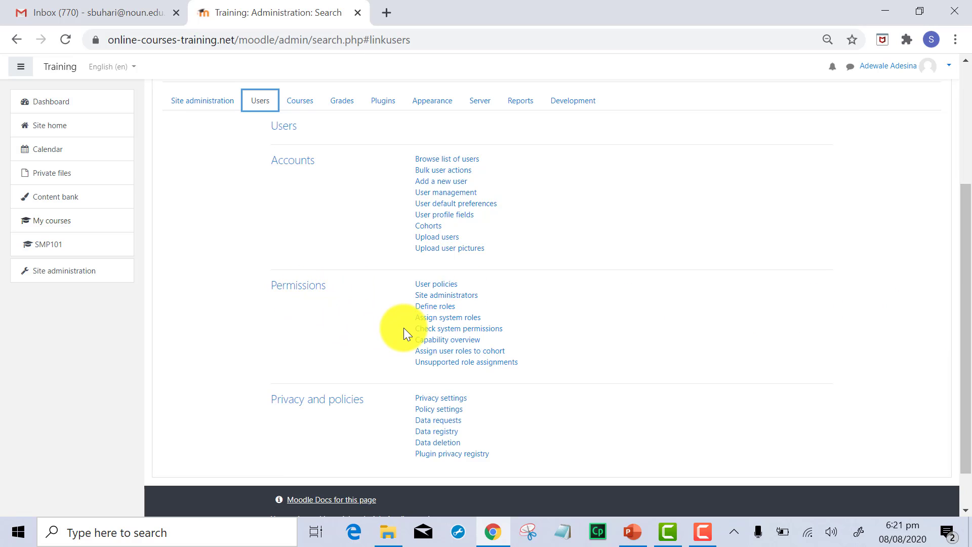
pyautogui.click(440, 310)
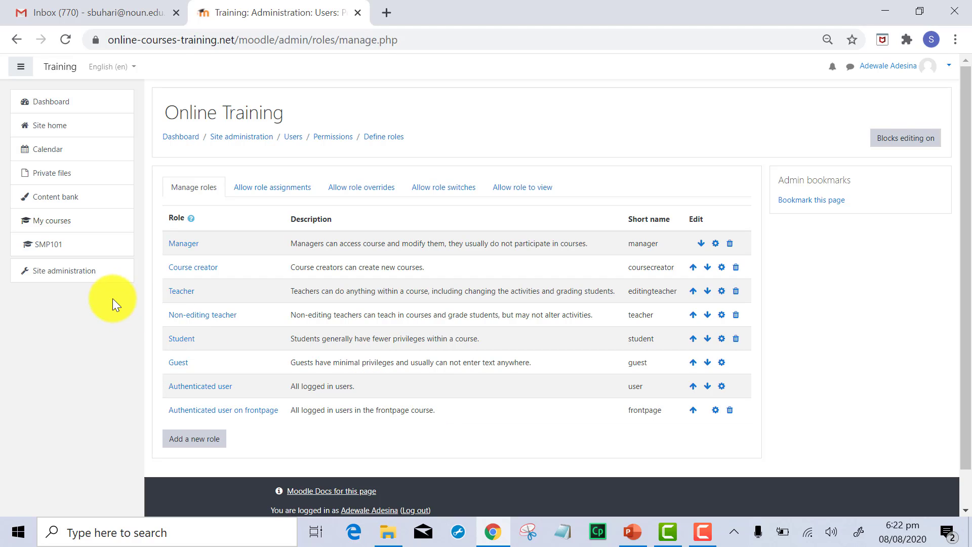
# Open the Manage courses and categories page from the course settings in Site administration
pyautogui.click(52, 277)
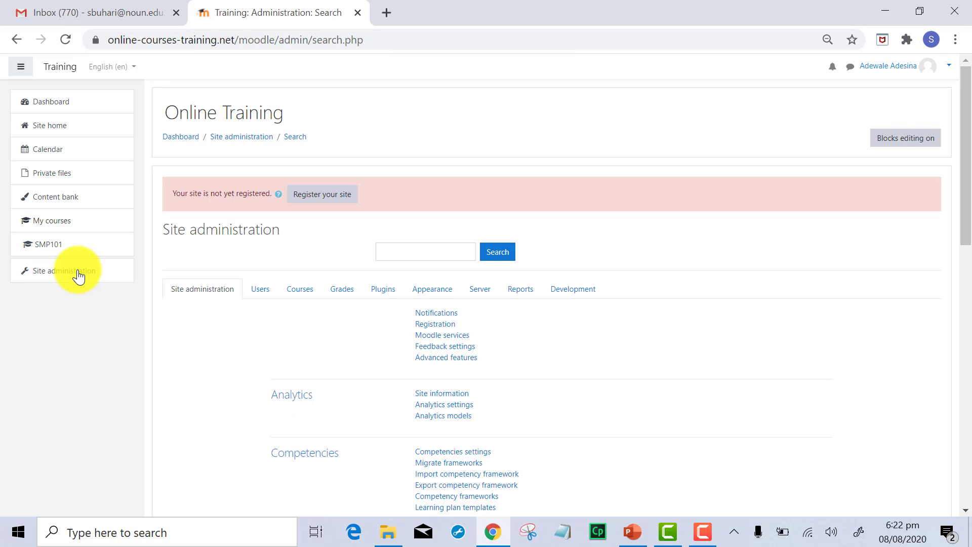
pyautogui.click(299, 289)
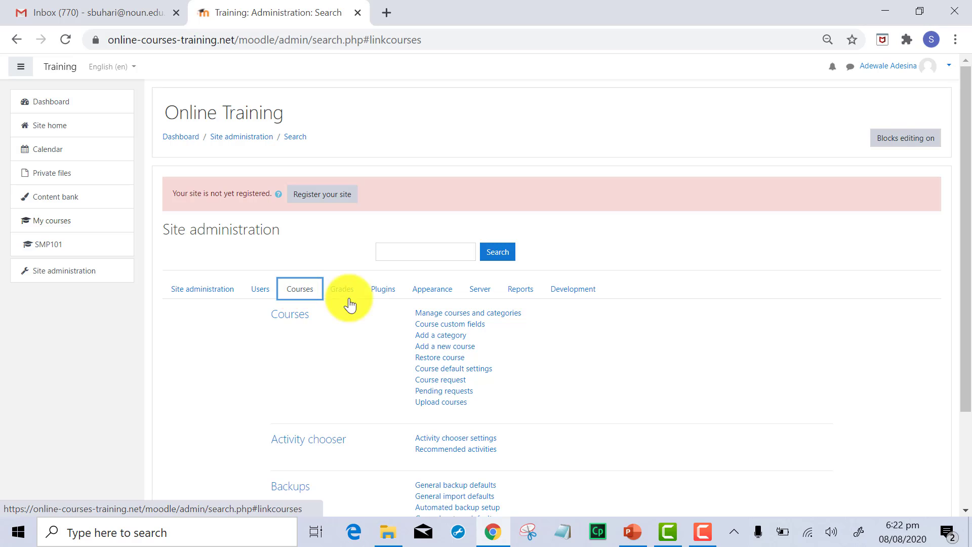
pyautogui.click(462, 316)
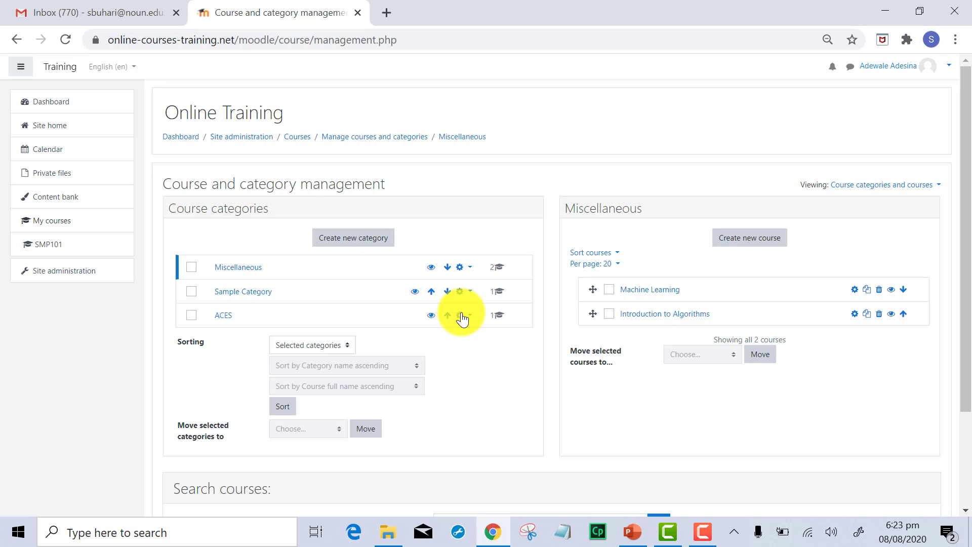
# Search the site's courses for LMS001
pyautogui.scroll(-1, 970, 228)
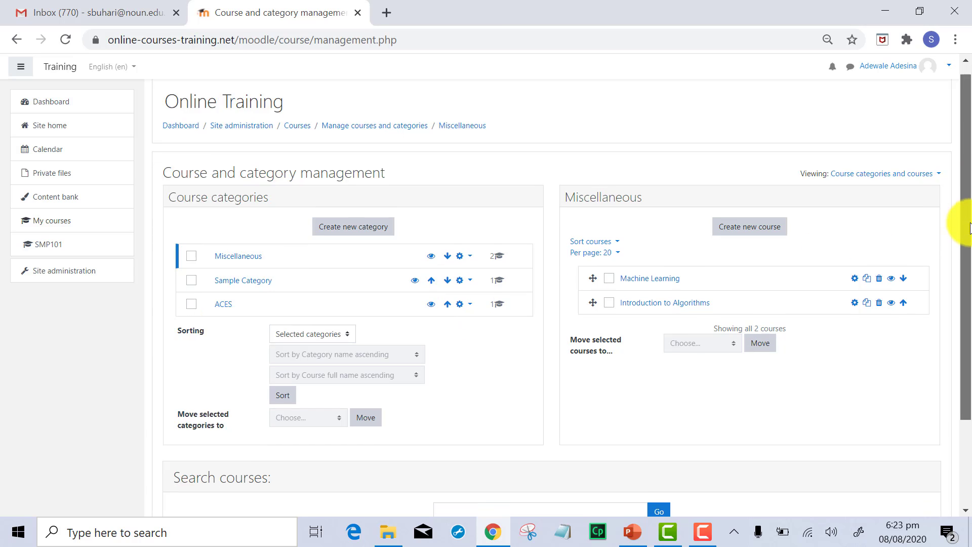
pyautogui.scroll(-2, 970, 228)
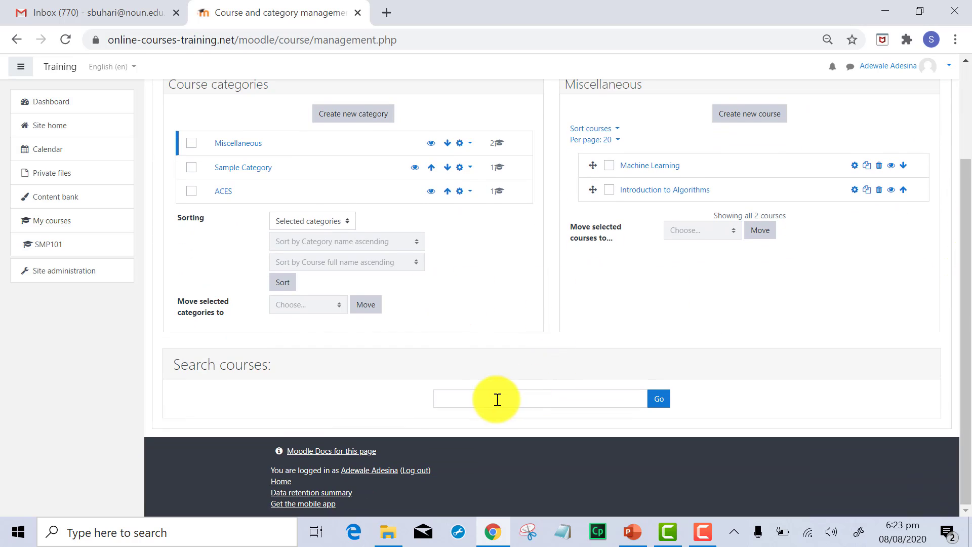
pyautogui.click(478, 400)
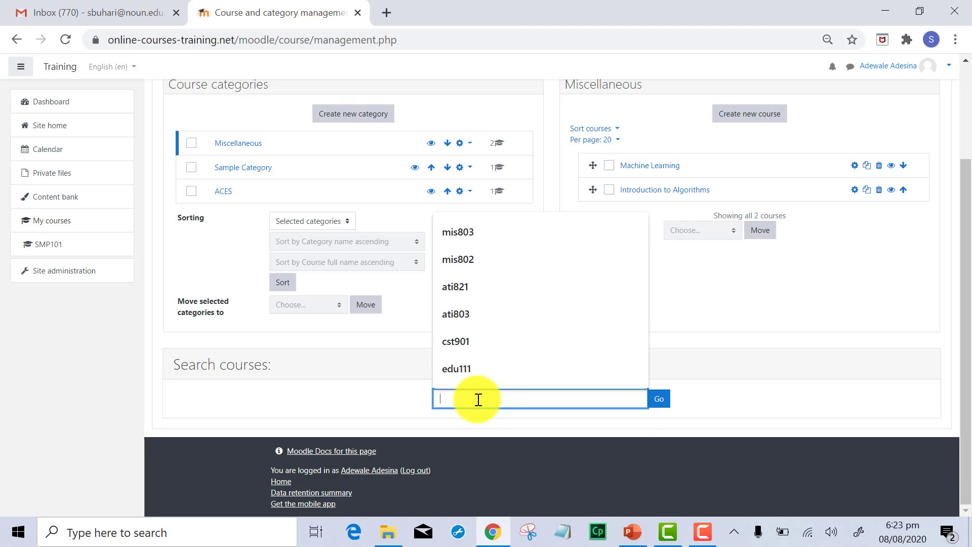
pyautogui.write('lMS')
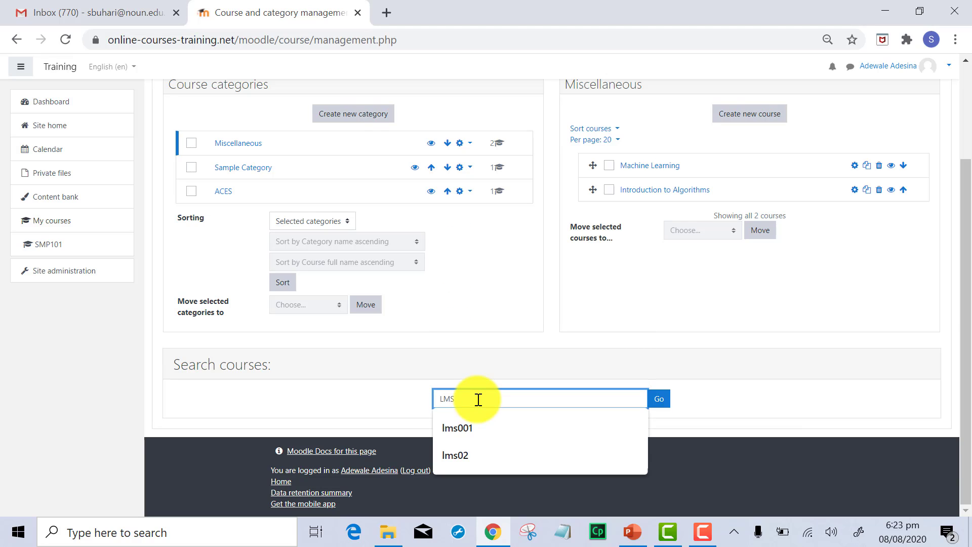
pyautogui.write('001')
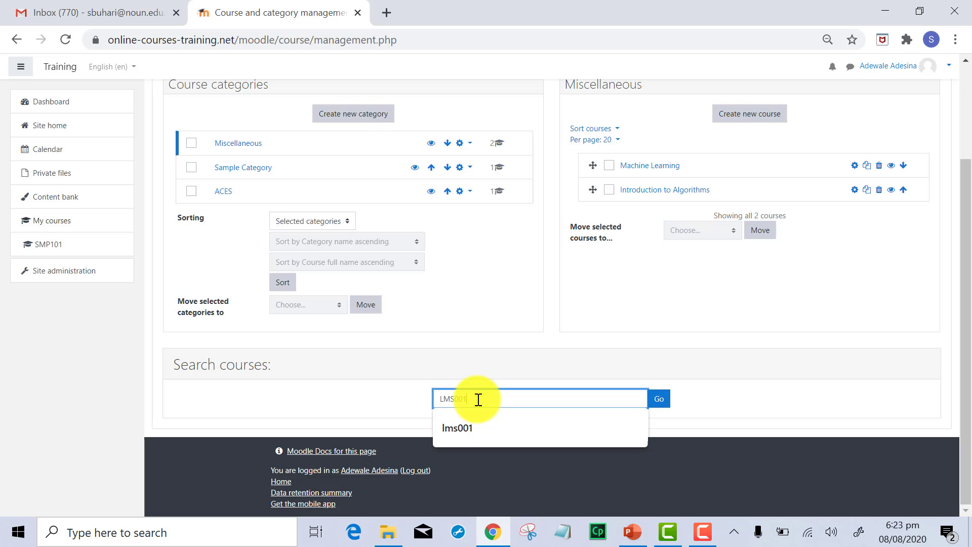
pyautogui.click(659, 398)
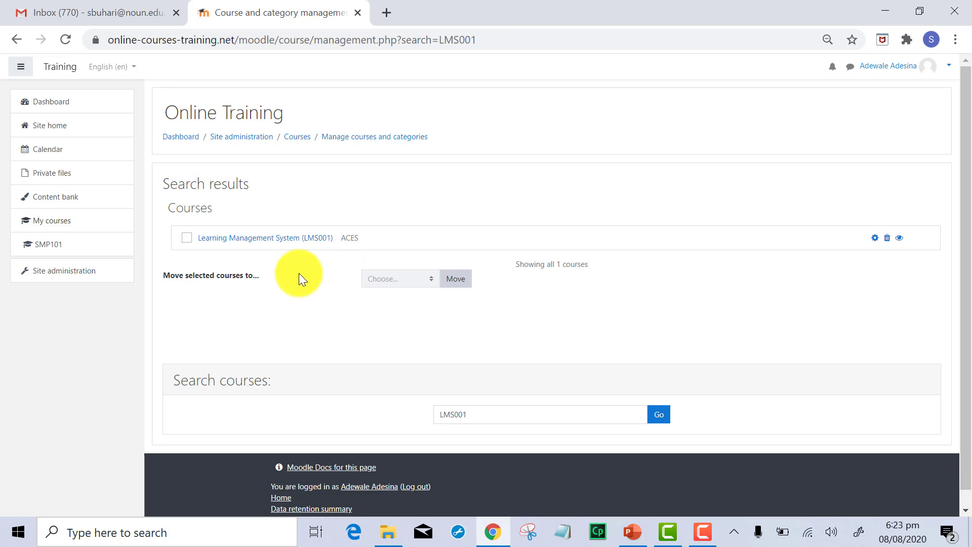
# Select the Learning Management System (LMS001) course from the search results and open its enrolled users
pyautogui.click(252, 240)
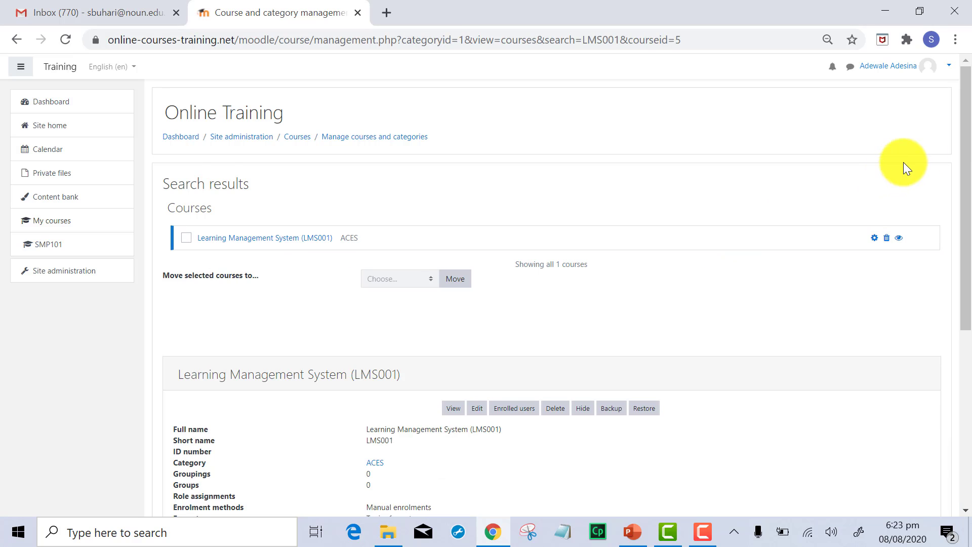
pyautogui.moveTo(966, 144); pyautogui.dragTo(970, 241)
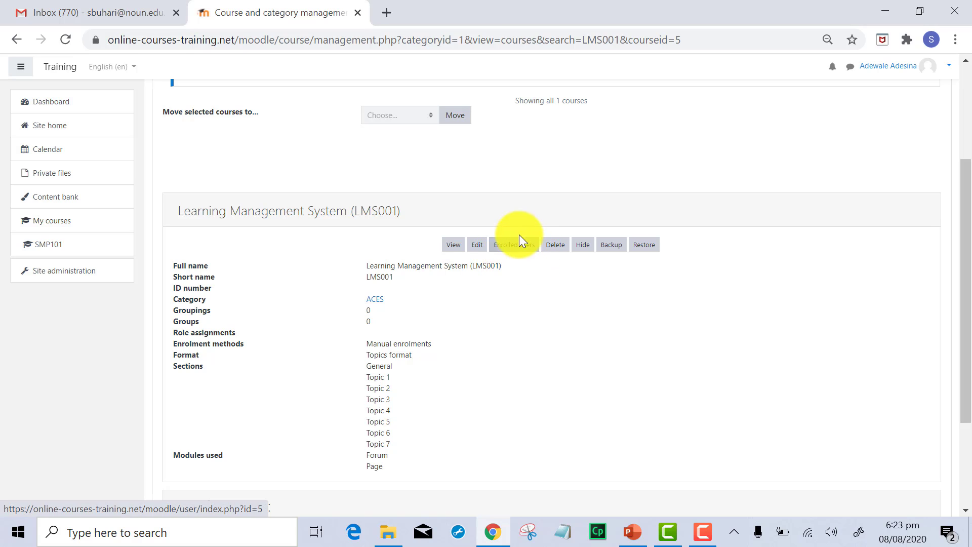
pyautogui.click(514, 247)
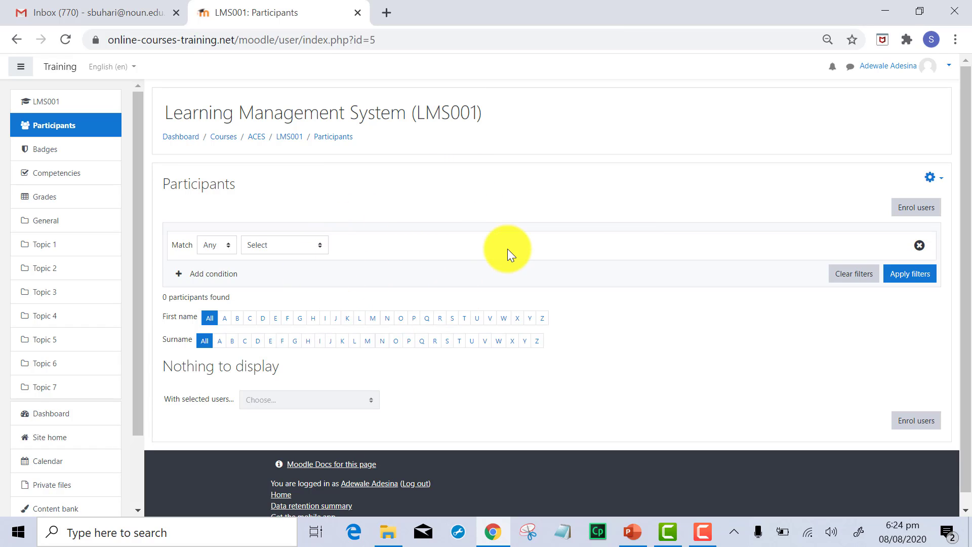
# Enrol the instructor's user account in the LMS001 course with the Teacher role, finding it by first name
pyautogui.click(917, 208)
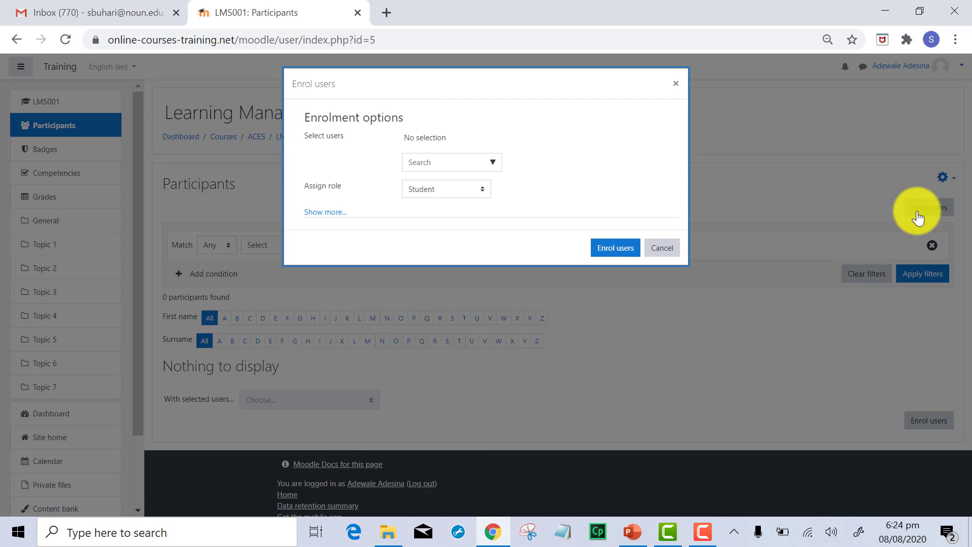
pyautogui.click(421, 161)
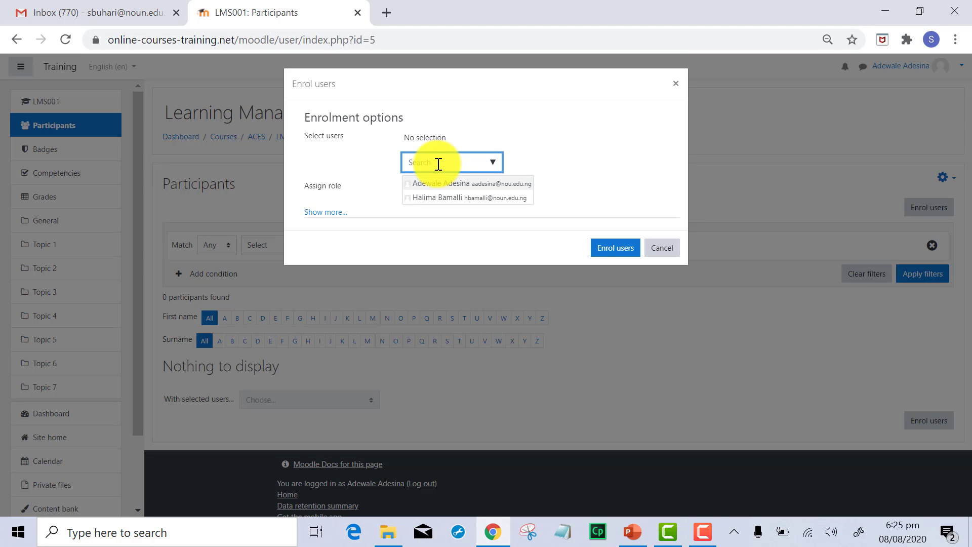
pyautogui.write('adewale')
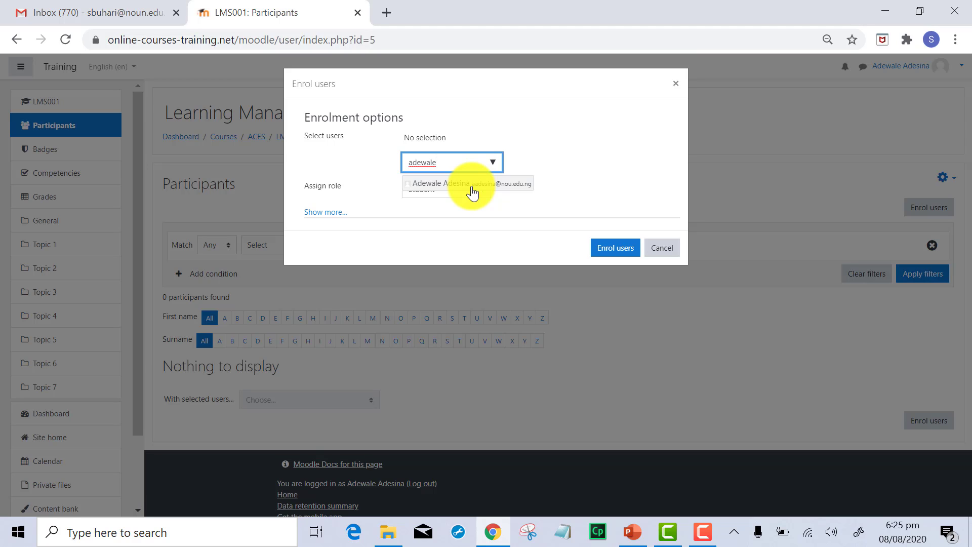
pyautogui.click(446, 186)
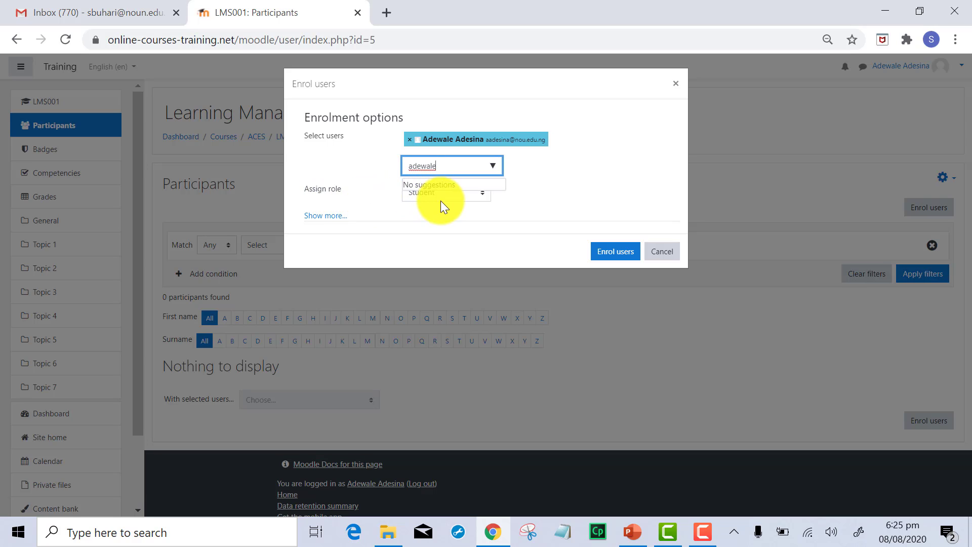
pyautogui.click(481, 193)
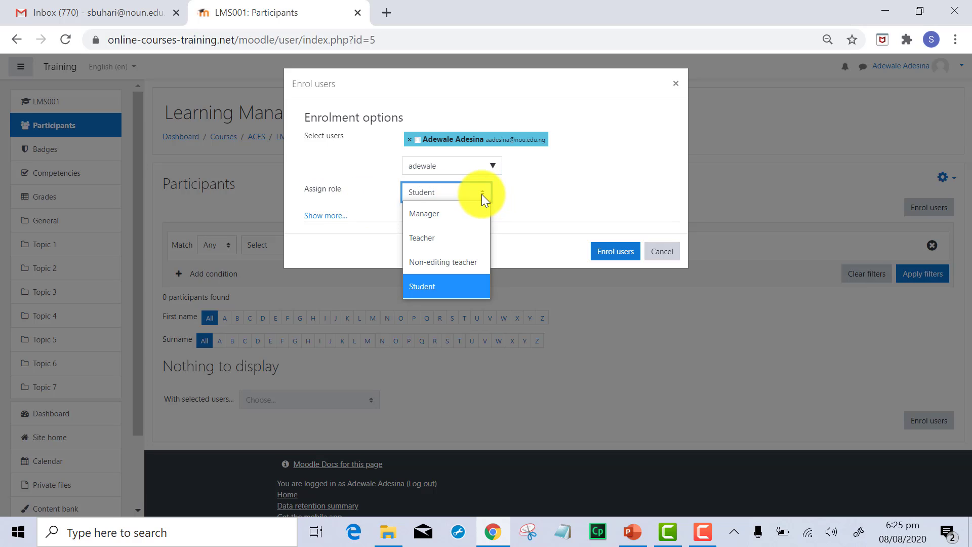
pyautogui.click(424, 239)
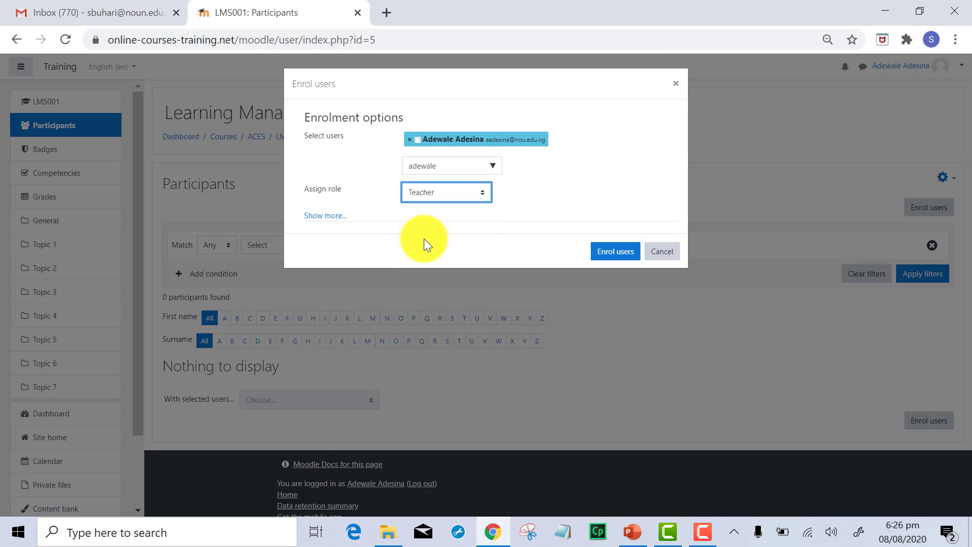
pyautogui.click(614, 254)
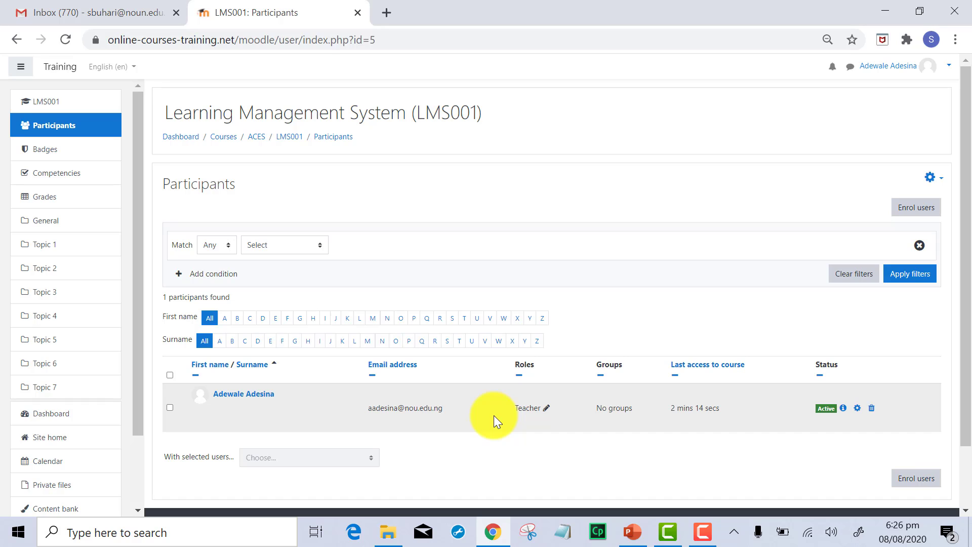
# Enrol the other available user in the LMS001 course with the Student role, finding the account by first name
pyautogui.click(539, 401)
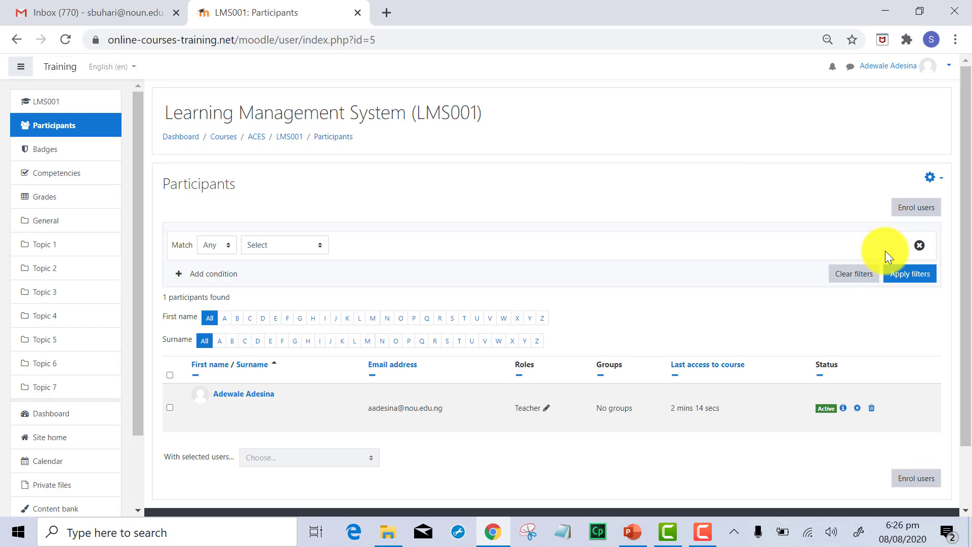
pyautogui.click(922, 218)
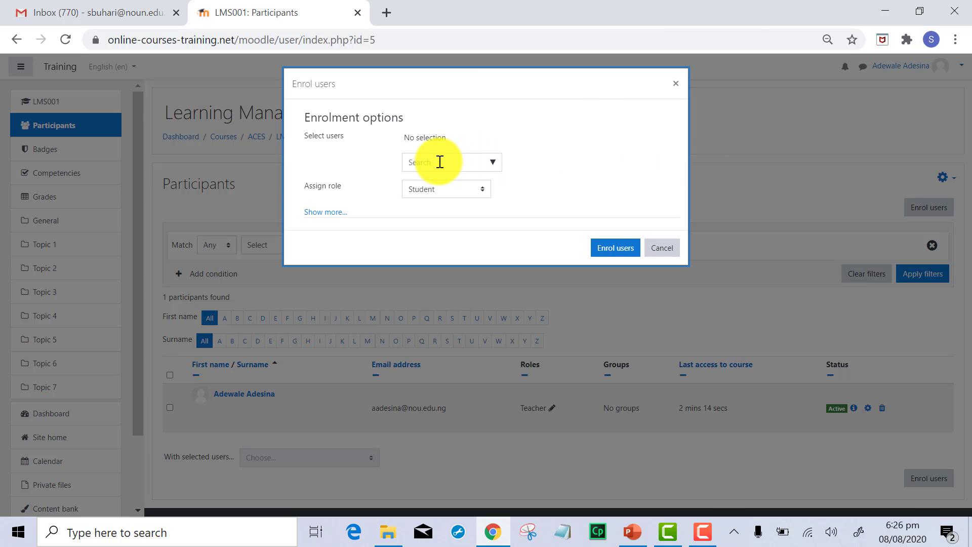
pyautogui.click(440, 162)
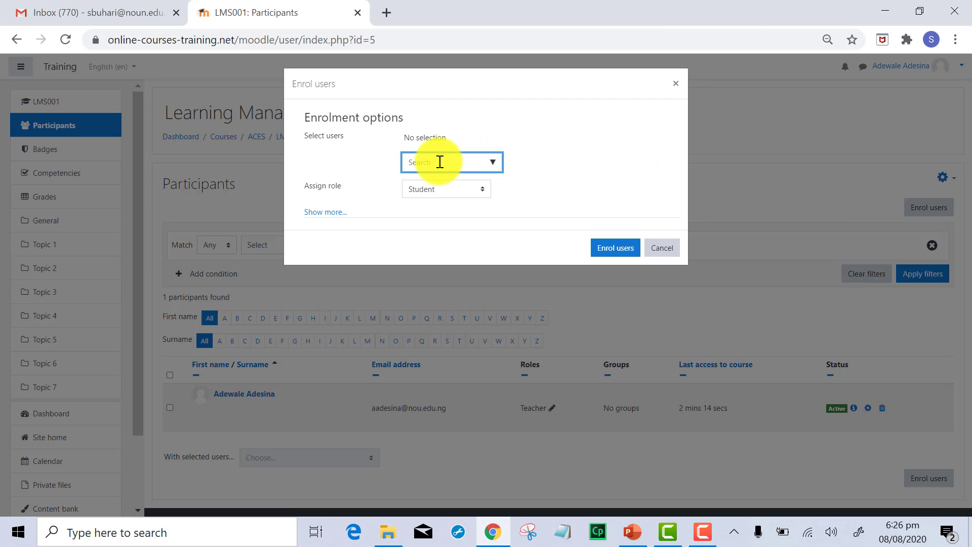
pyautogui.write('halima')
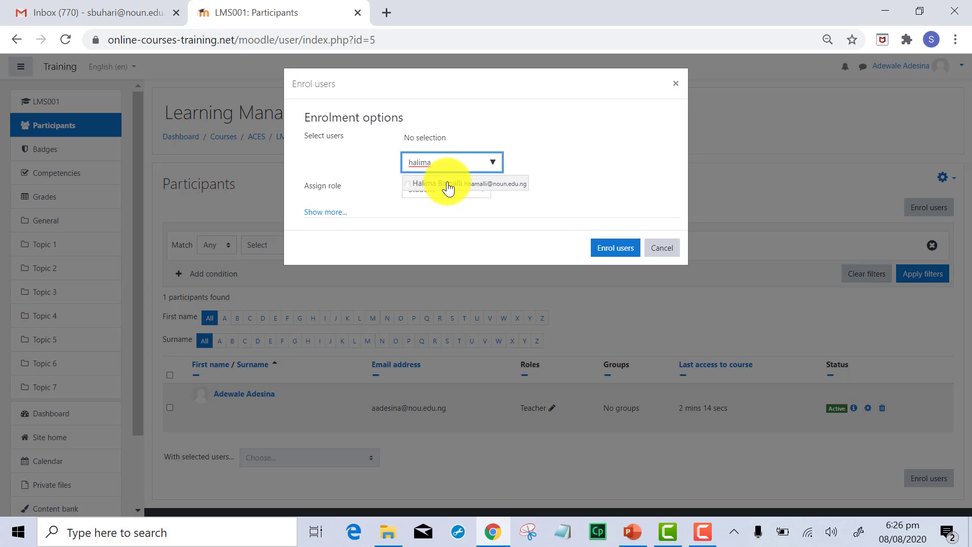
pyautogui.click(449, 189)
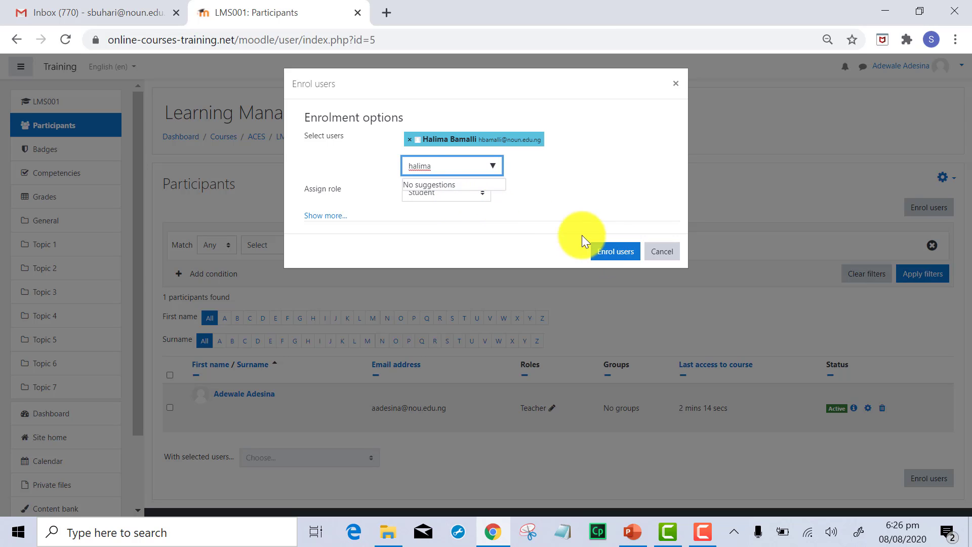
pyautogui.click(610, 253)
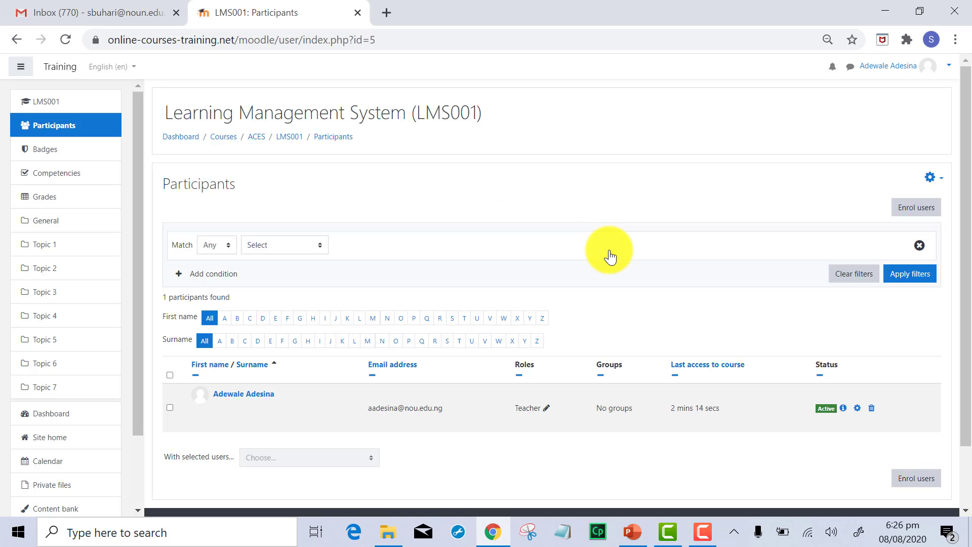
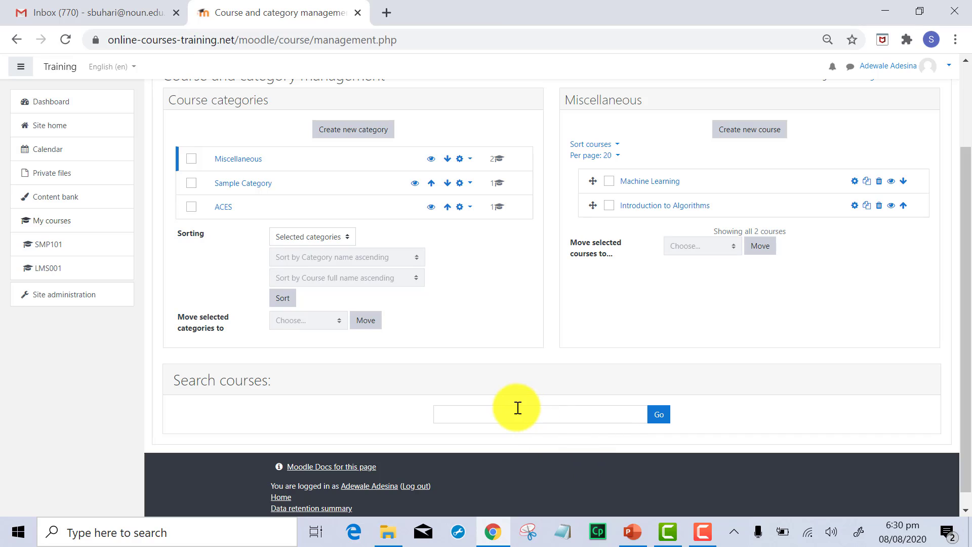
# Search the courses for lms001 and view the Learning Management System (LMS001) course page
pyautogui.click(517, 411)
pyautogui.write('lms')
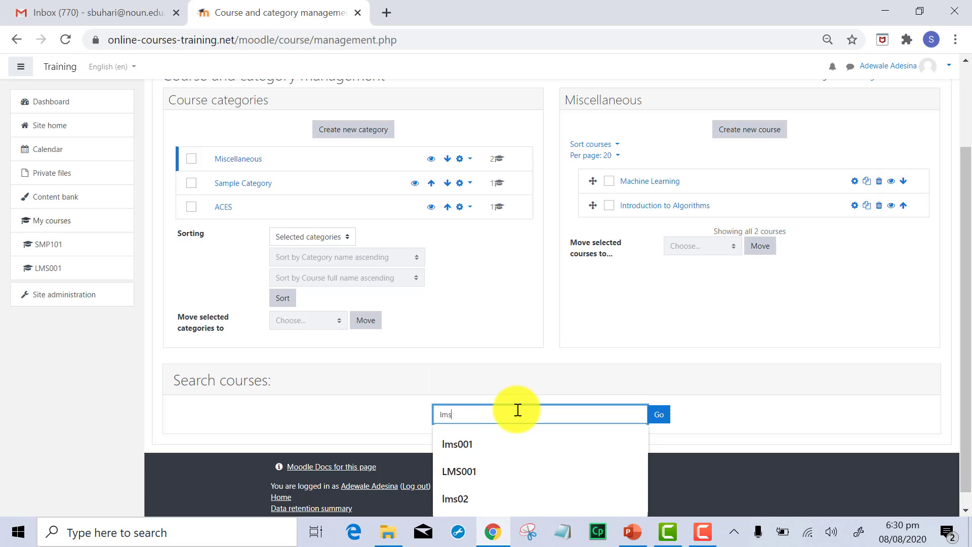
pyautogui.write('001')
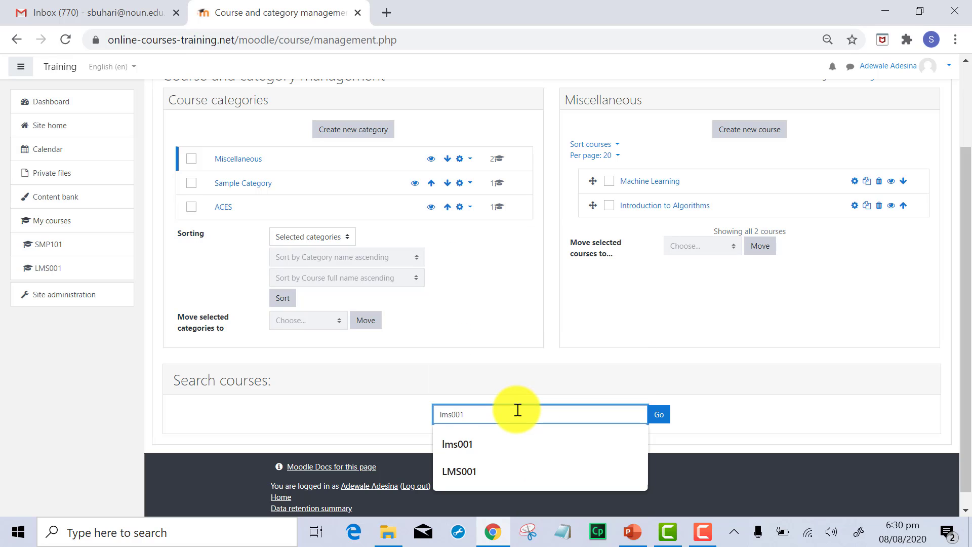
pyautogui.press('Return')
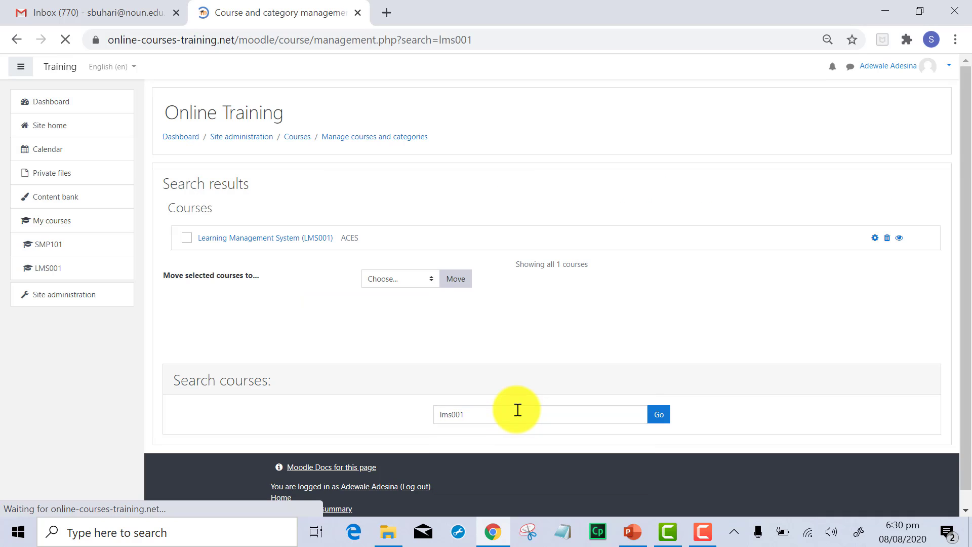
pyautogui.click(254, 238)
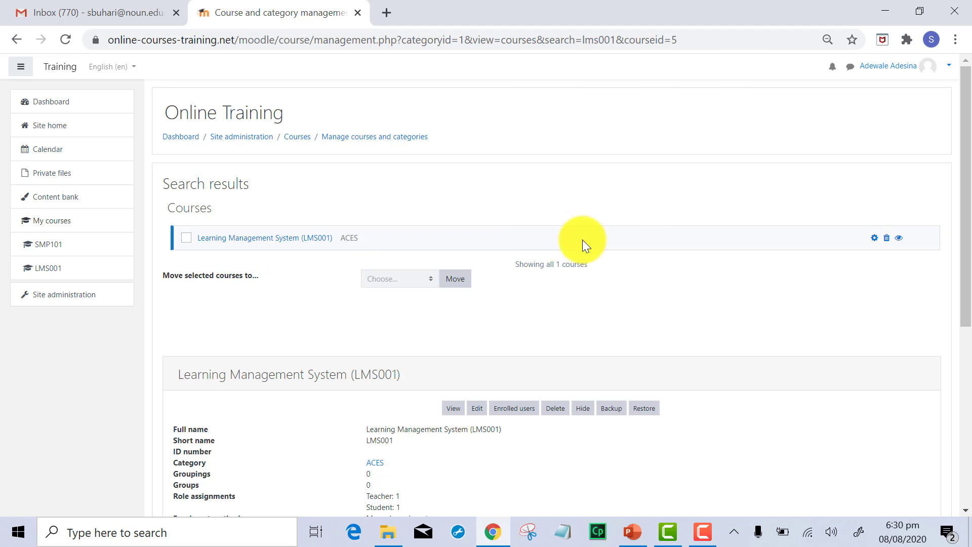
pyautogui.click(454, 409)
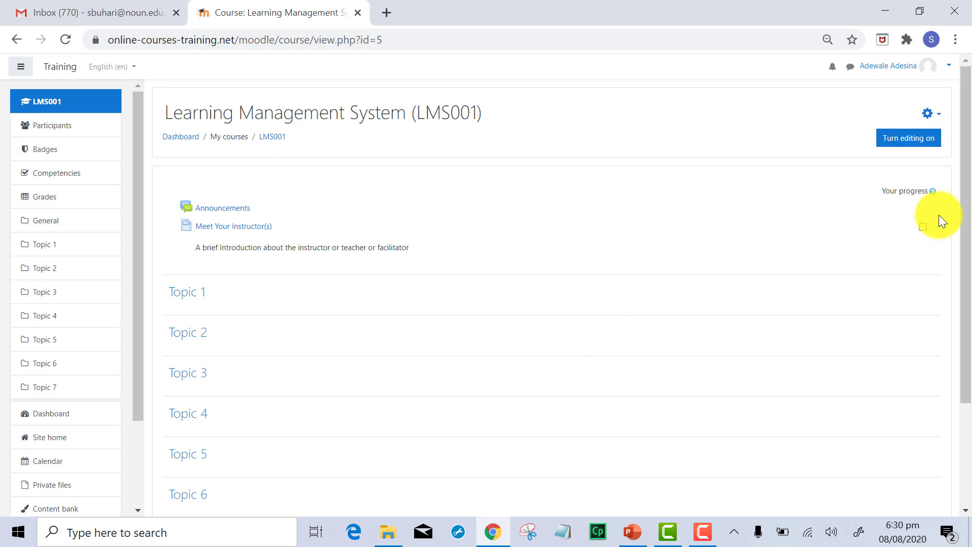
# Turn on editing mode for the Learning Management System (LMS001) course page
pyautogui.moveTo(968, 177); pyautogui.dragTo(964, 217)
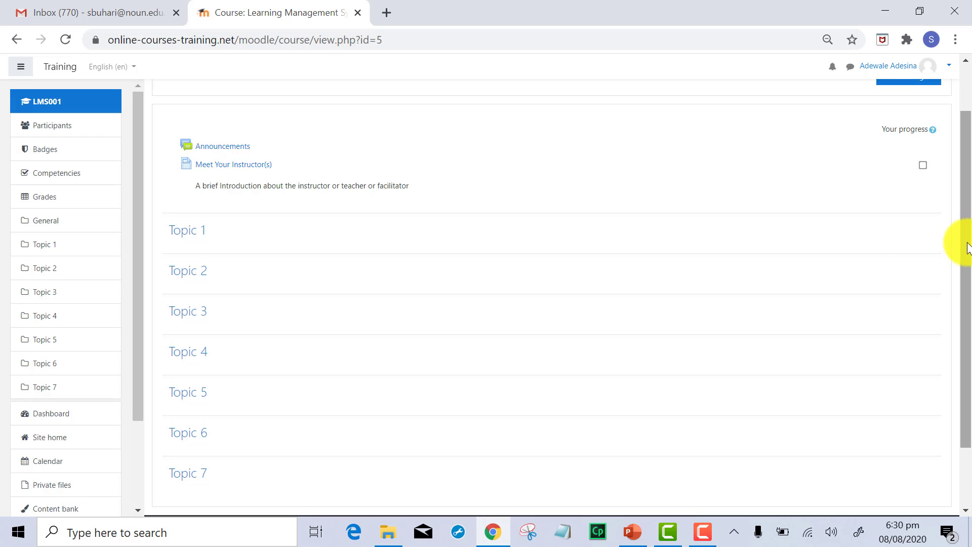
pyautogui.moveTo(968, 248); pyautogui.dragTo(966, 223)
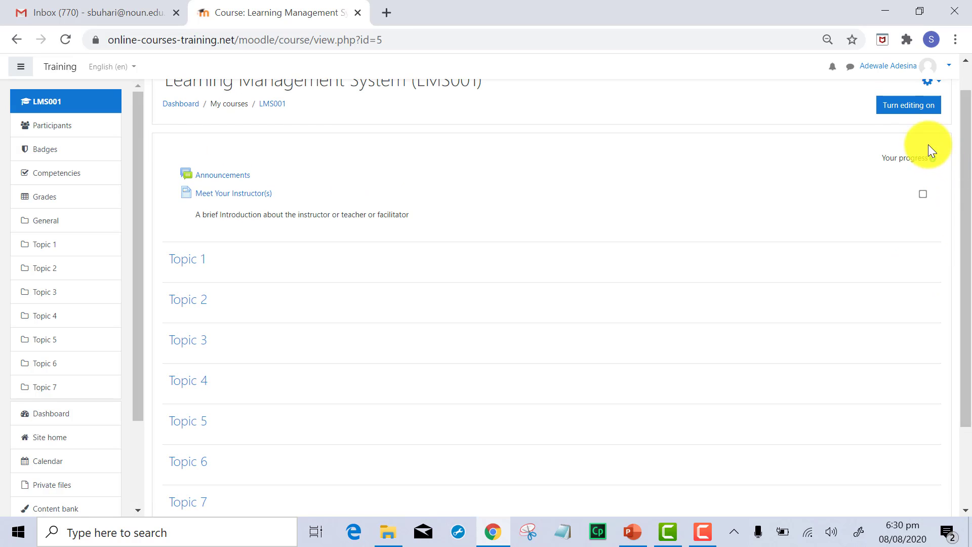
pyautogui.click(904, 112)
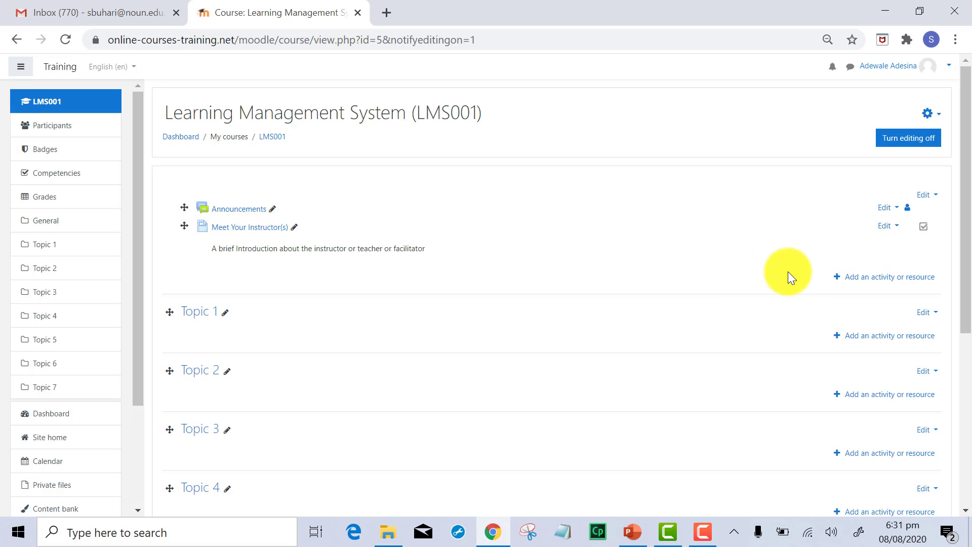
# Start adding a Forum activity to the general section above Topic 1, after browsing the available activities and resources
pyautogui.click(897, 285)
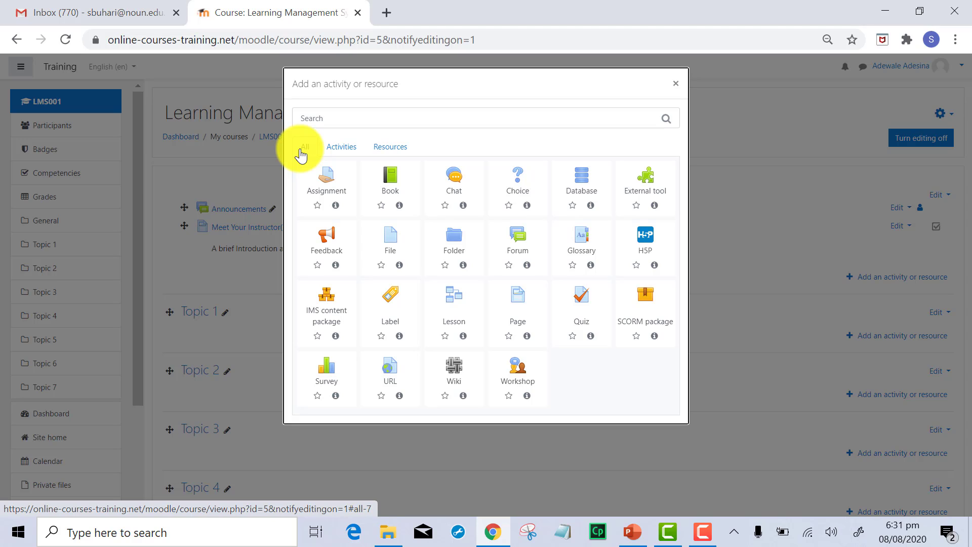
pyautogui.click(341, 152)
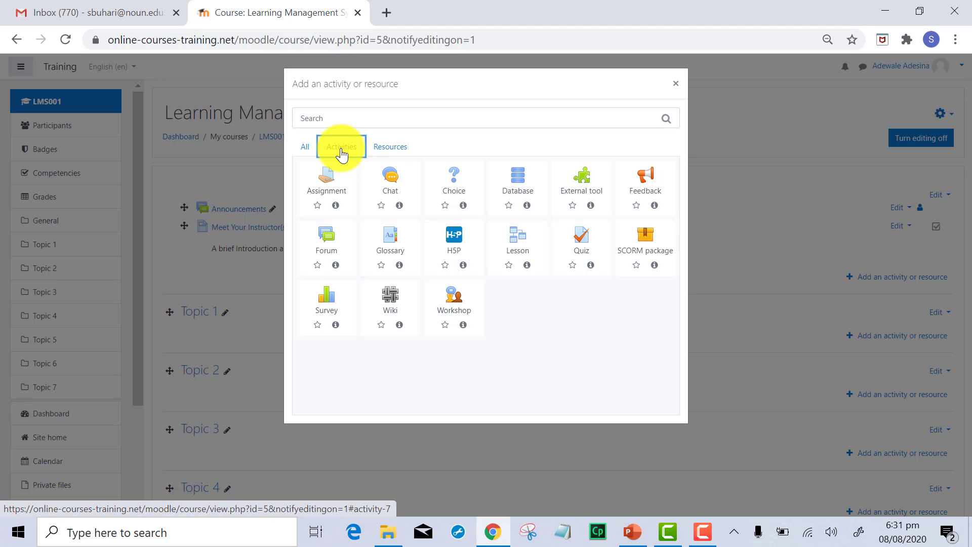
pyautogui.click(390, 152)
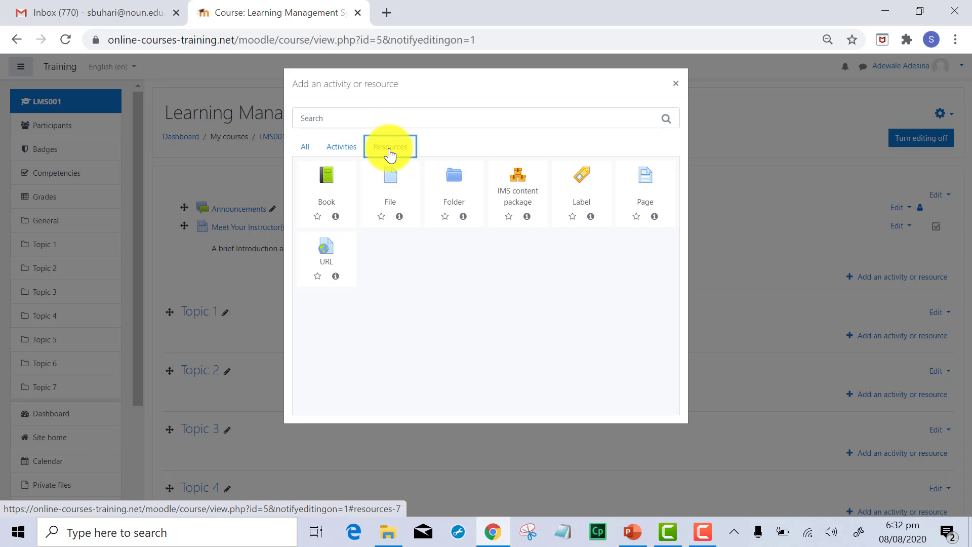
pyautogui.click(345, 155)
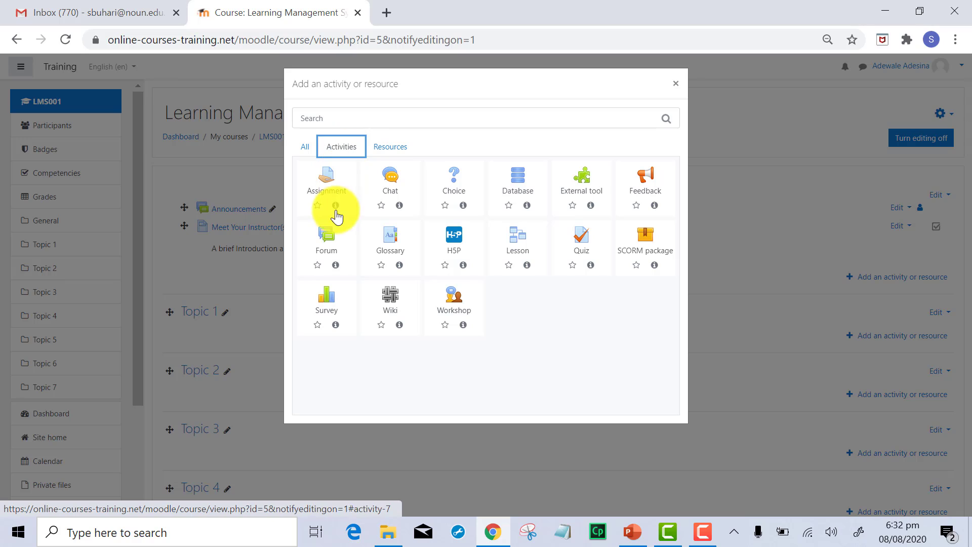
pyautogui.click(326, 246)
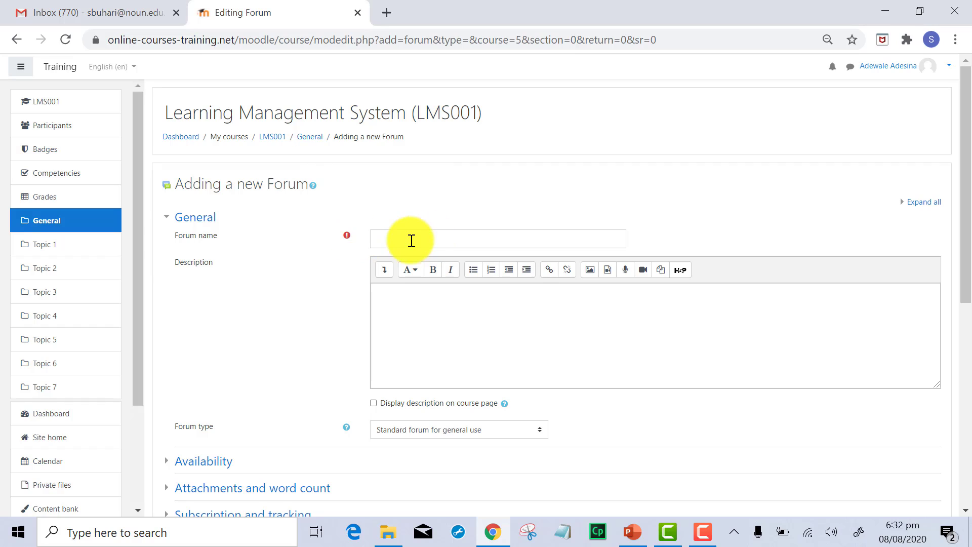
# Name the forum ANNOUNCEMENT and set its description to "General News and Announcement"
pyautogui.click(392, 241)
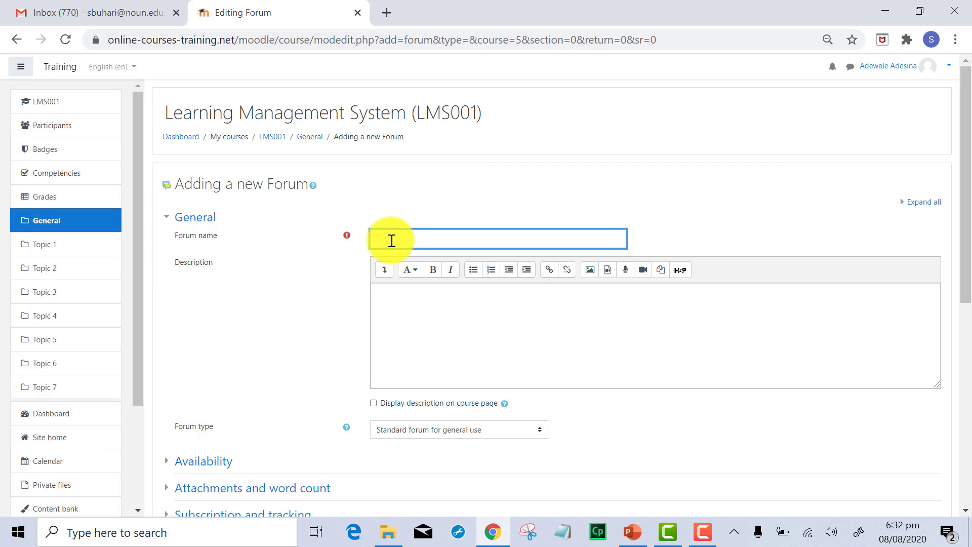
pyautogui.write('ANNOUNCEMENT')
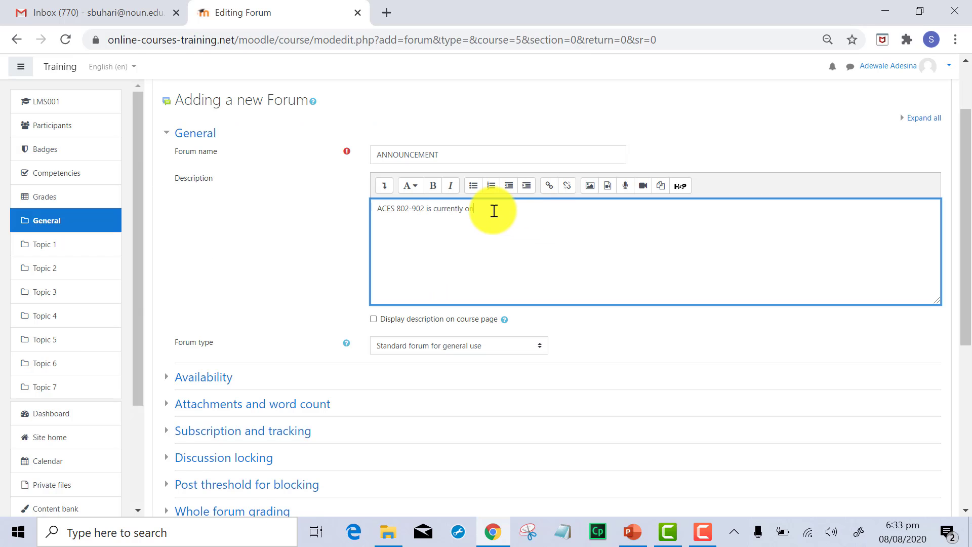
pyautogui.moveTo(486, 210); pyautogui.dragTo(371, 210)
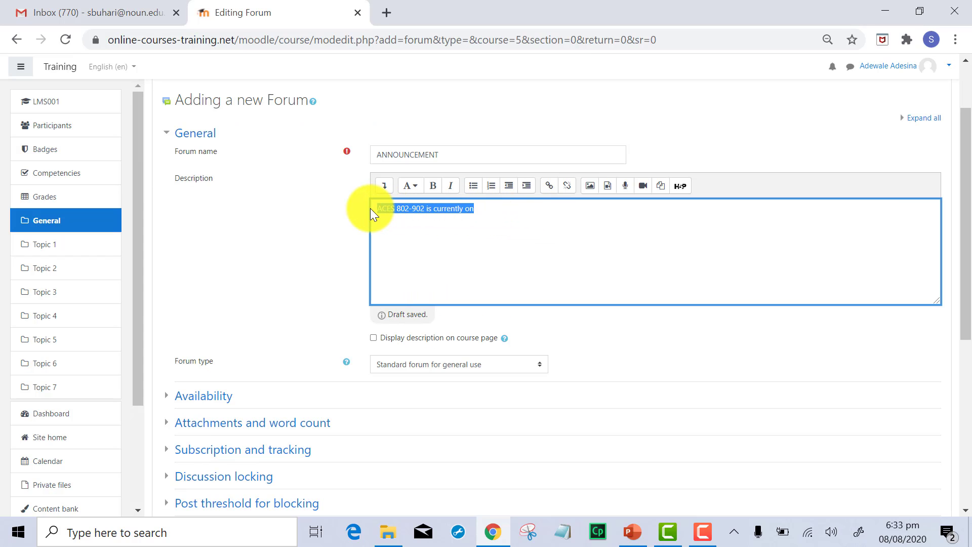
pyautogui.write('Gen')
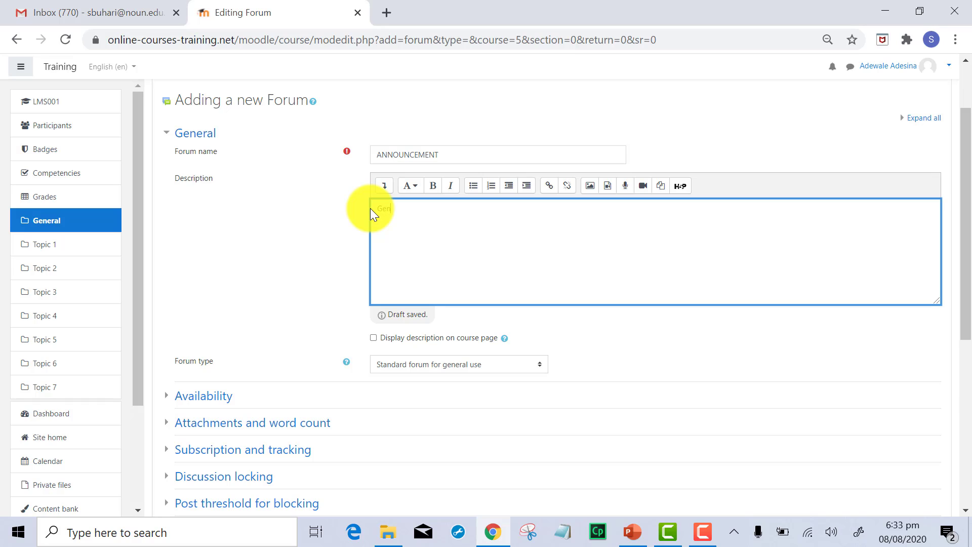
pyautogui.write('eral New')
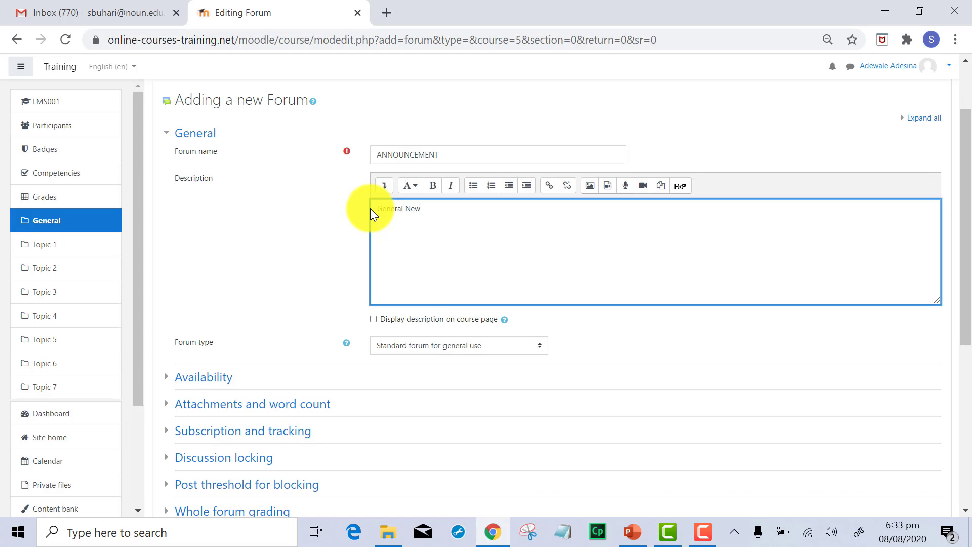
pyautogui.write('s and Announcement')
# Display the forum description on the course page and set the forum type to "A single simple discussion"
pyautogui.click(373, 319)
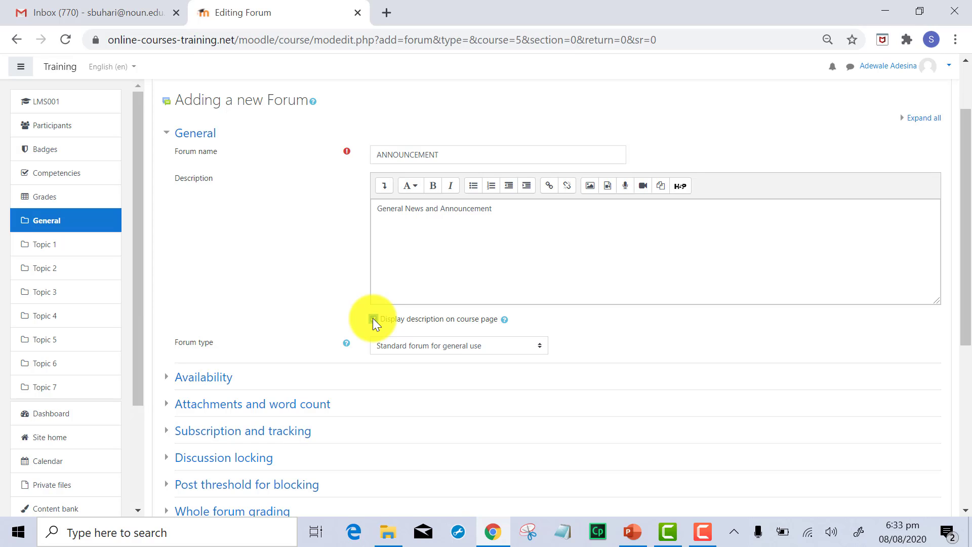
pyautogui.click(539, 348)
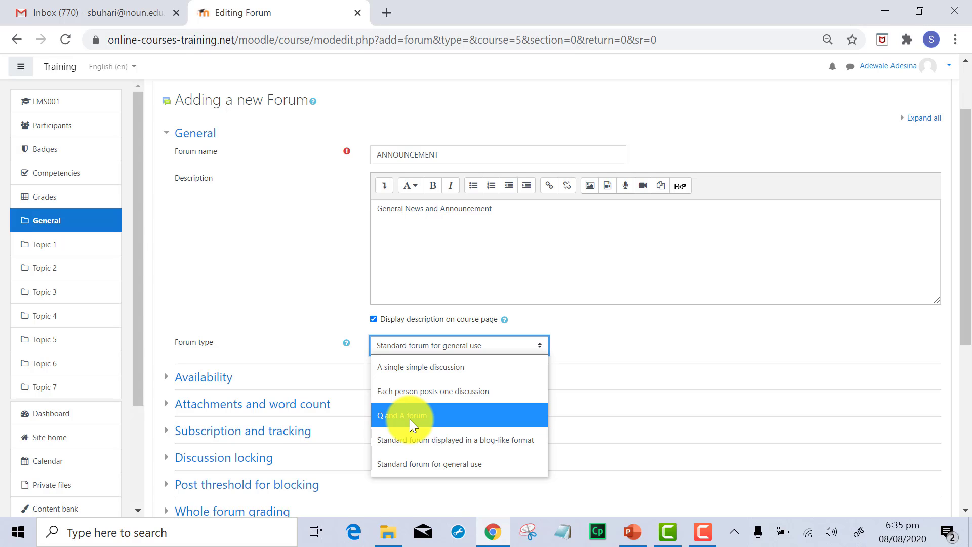
pyautogui.click(400, 367)
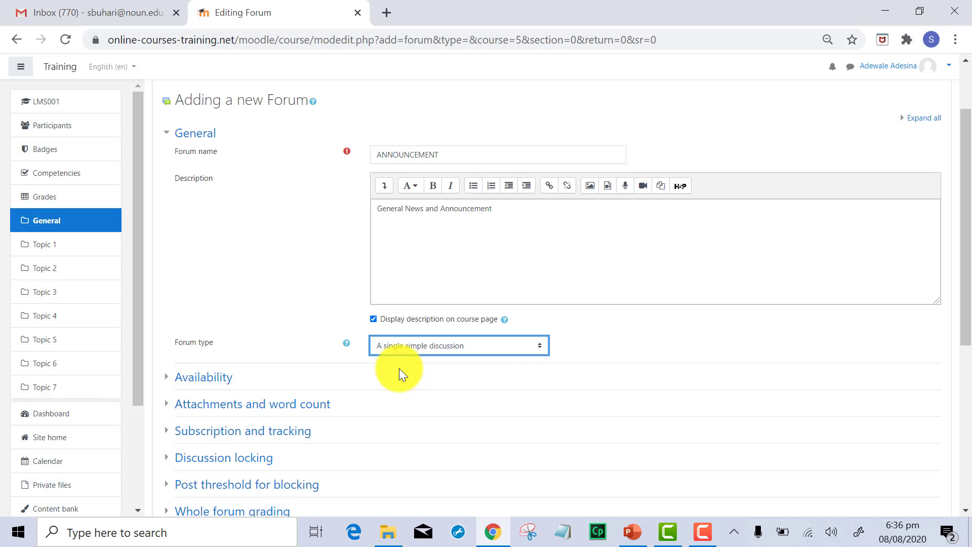
# Save and display the new forum, and return to the LMS001 course page
pyautogui.moveTo(966, 254); pyautogui.dragTo(967, 387)
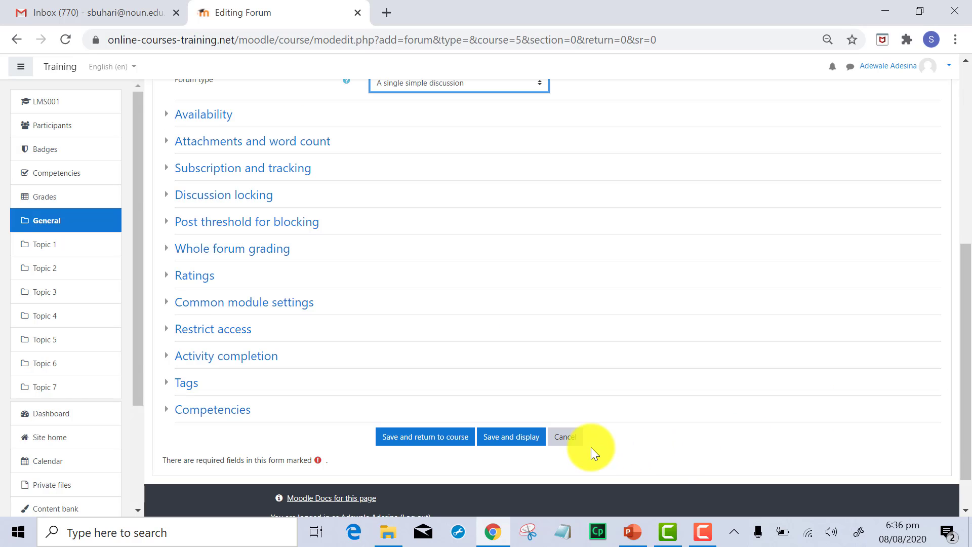
pyautogui.click(516, 438)
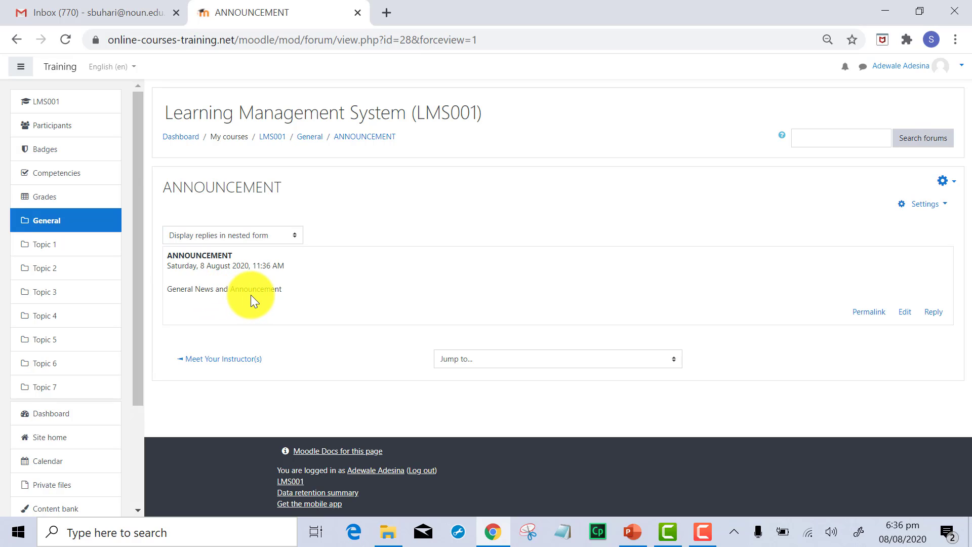
pyautogui.click(271, 144)
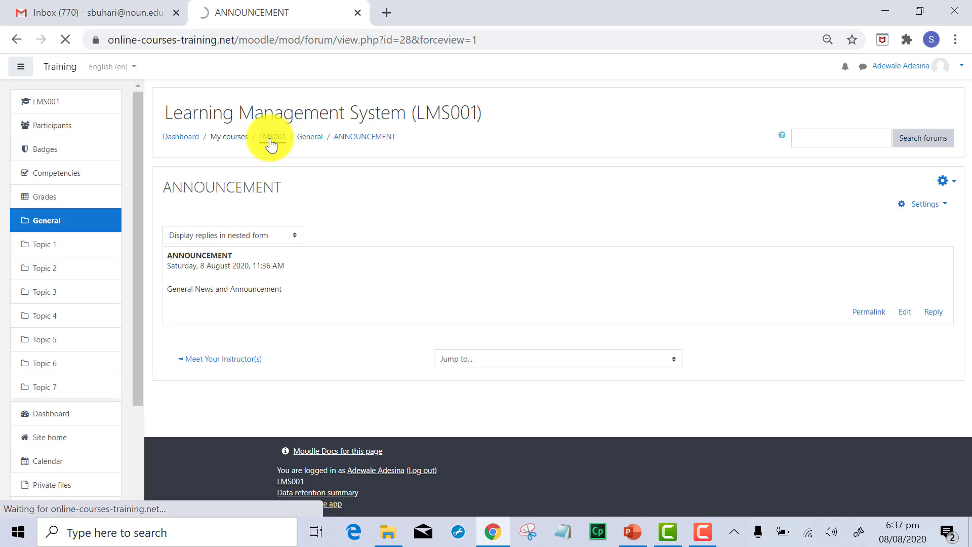